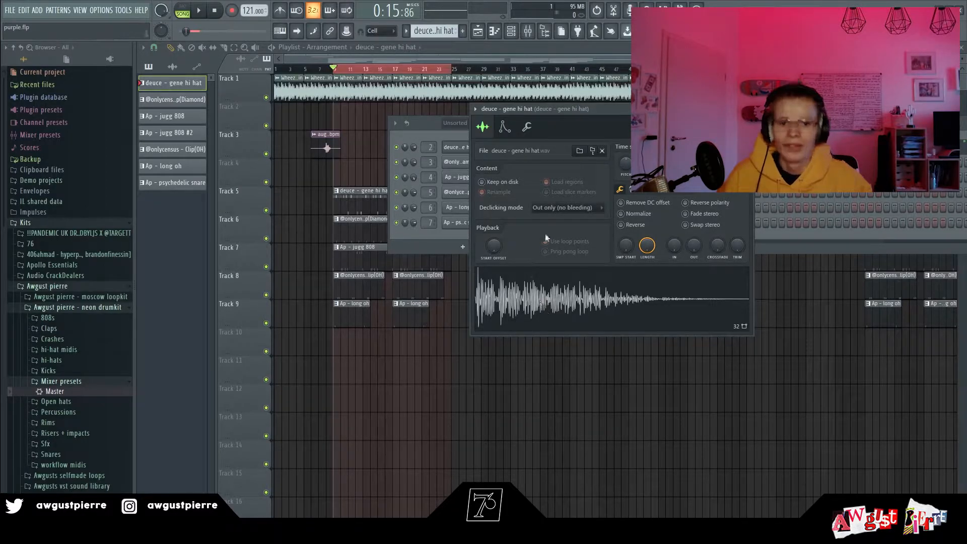
Examine the boost, EQ and reverb effect settings of the hi-hat's sampler channel
scroll(632, 229, "down", 2)
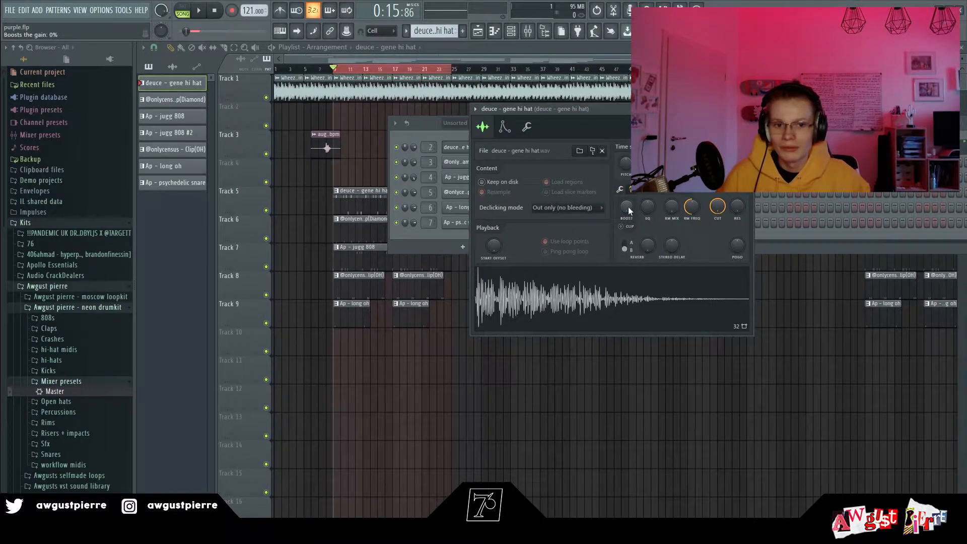
mouse_move(628, 207)
left_mouse_down()
mouse_move(628, 156)
mouse_move(630, 204)
left_mouse_up()
left_click(624, 191)
left_click(631, 192)
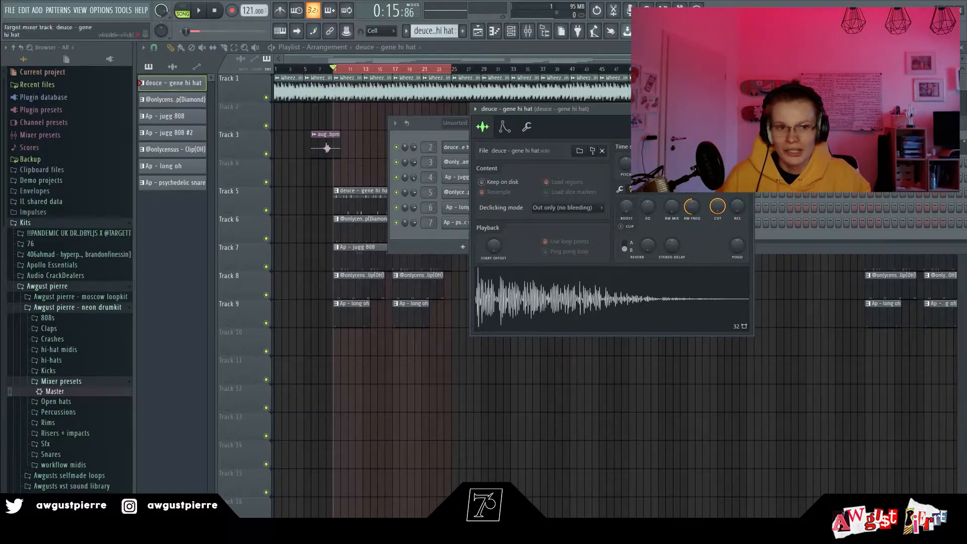
Open the mixer and look over the hi-hat, clap, 808, open hat and snare tracks
key("F9")
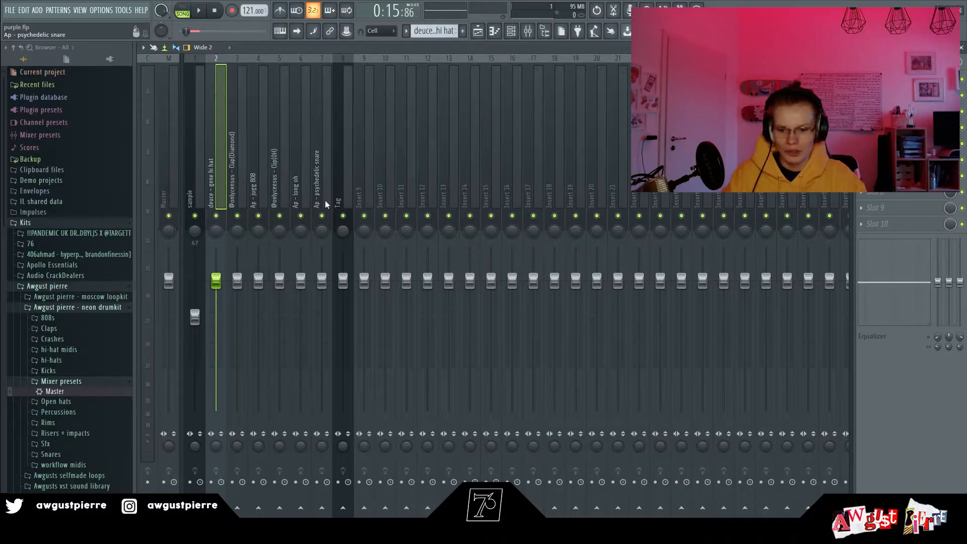
left_click(263, 184)
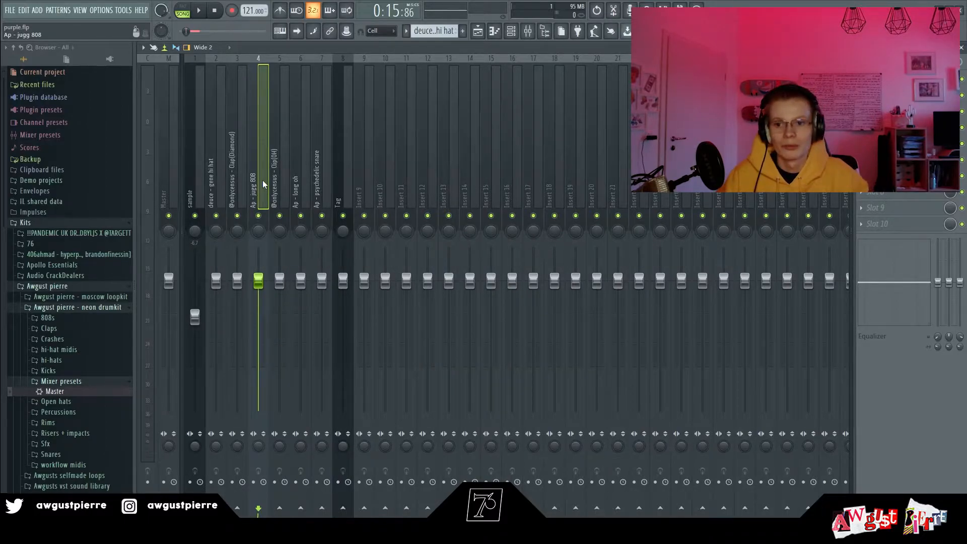
left_click(216, 173)
left_click(240, 184)
left_click_drag(253, 182, 330, 198)
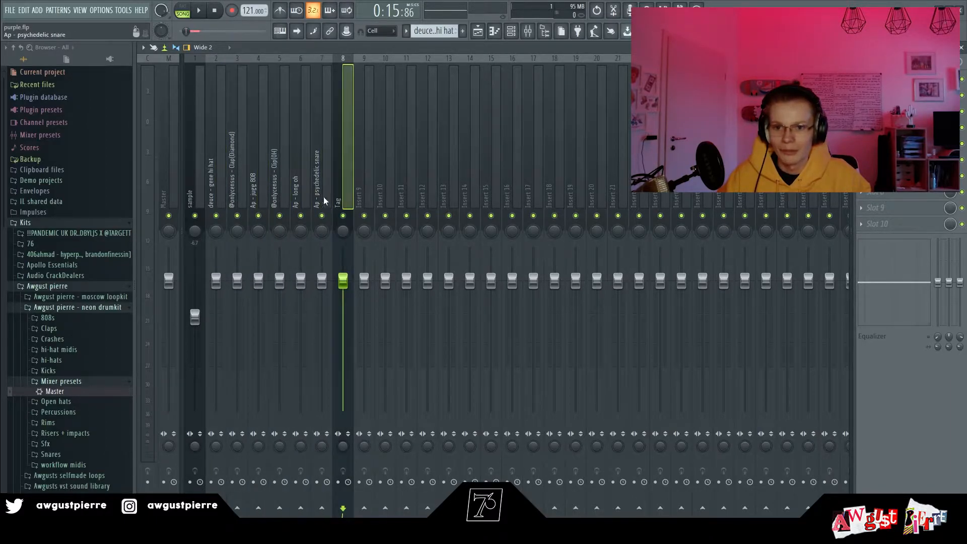
left_click(213, 183)
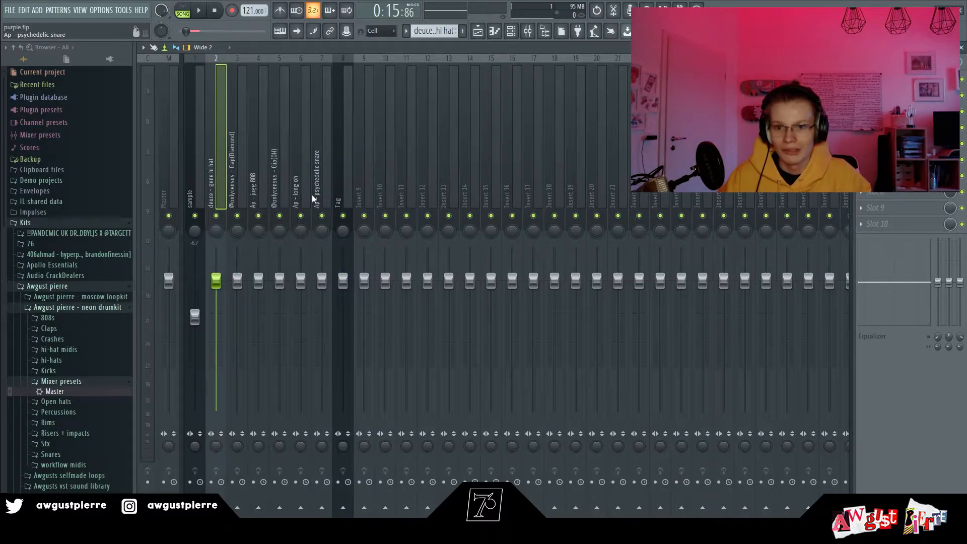
Load Fruity Parametric EQ 2 in slot 10 of the Clap(Diamond) mixer track and pull band 1 to about 238 Hz and -17.9 dB
left_click(246, 182)
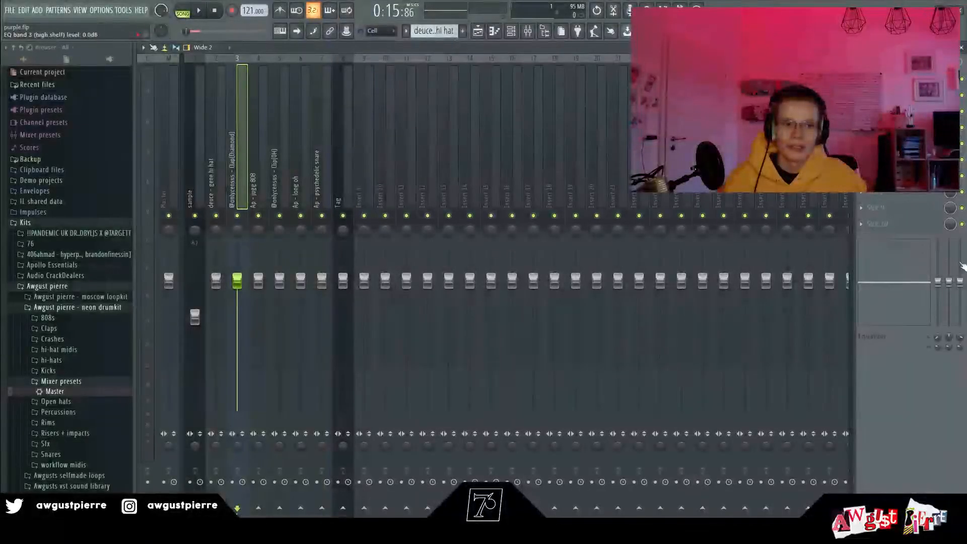
left_click(918, 229)
left_click(715, 376)
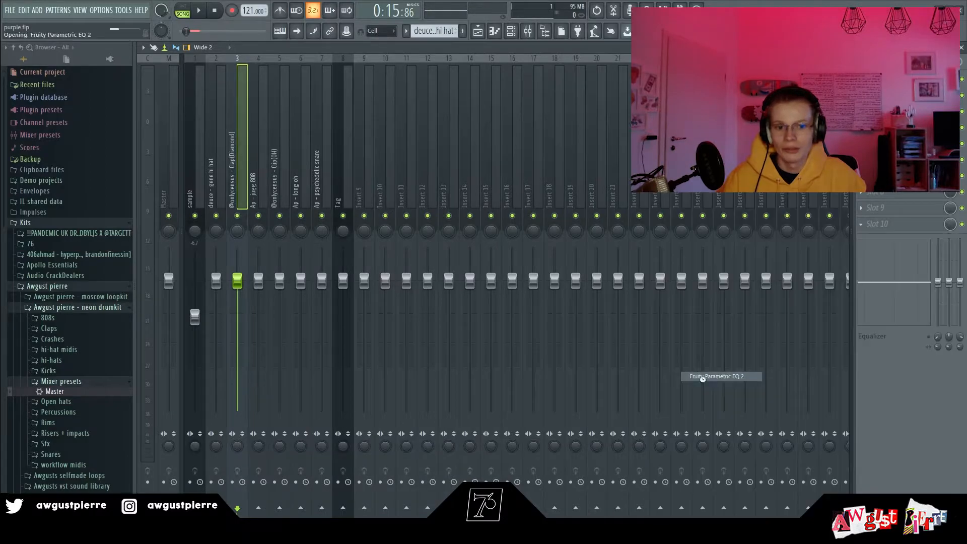
left_click_drag(201, 192, 250, 253)
right_click(250, 253)
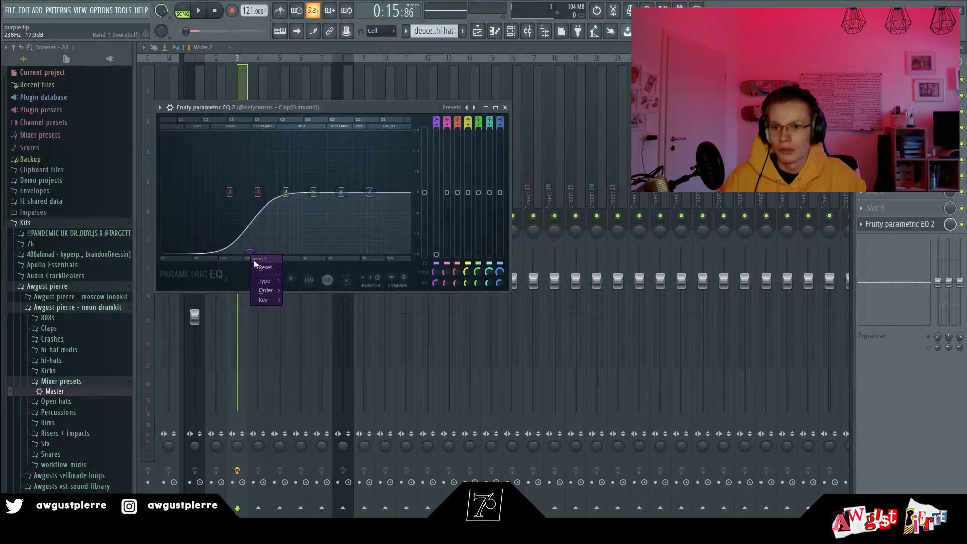
key("Escape")
left_click(504, 108)
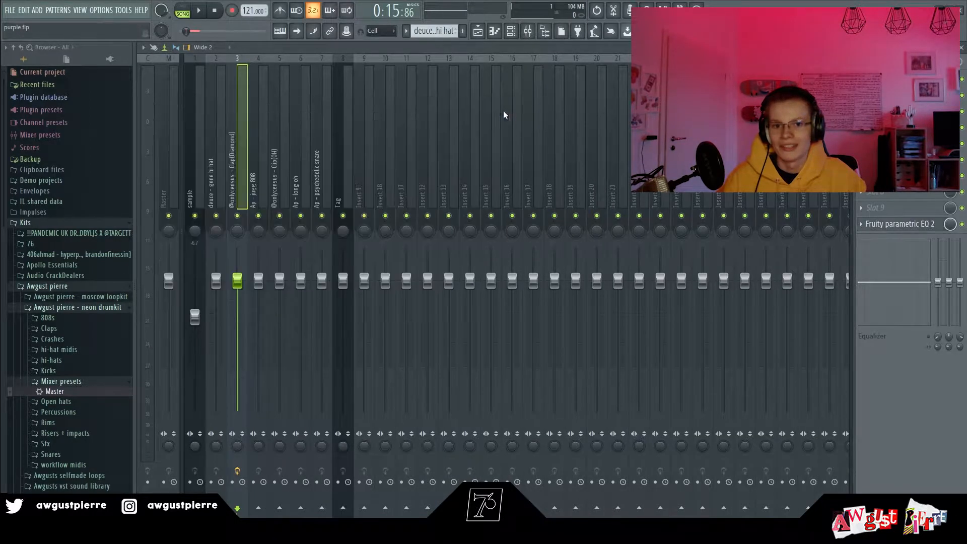
Remove Fruity Parametric EQ 2 from slot 10 of the Clap(Diamond) mixer track
left_click(865, 231)
left_click(827, 257)
left_click(534, 305)
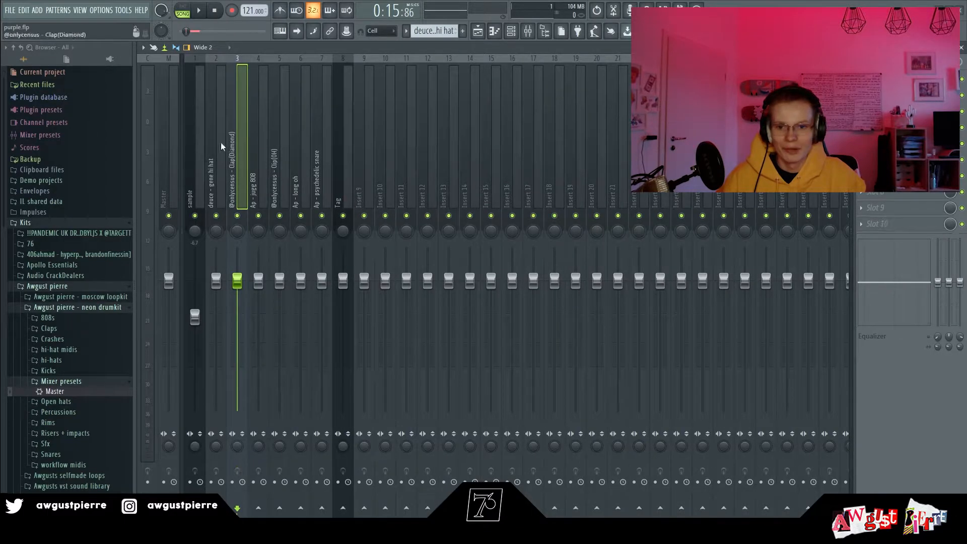
left_click(264, 158)
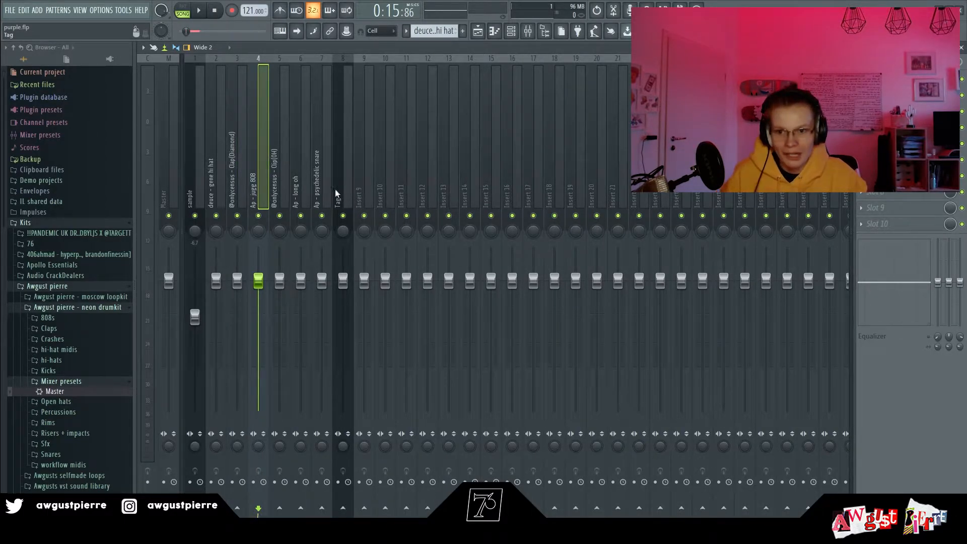
left_click(240, 189)
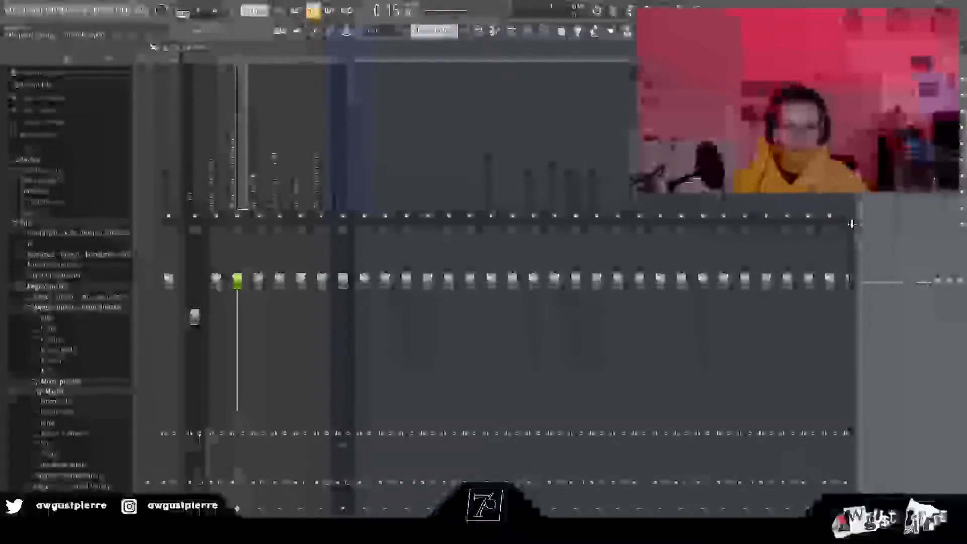
left_click(268, 179)
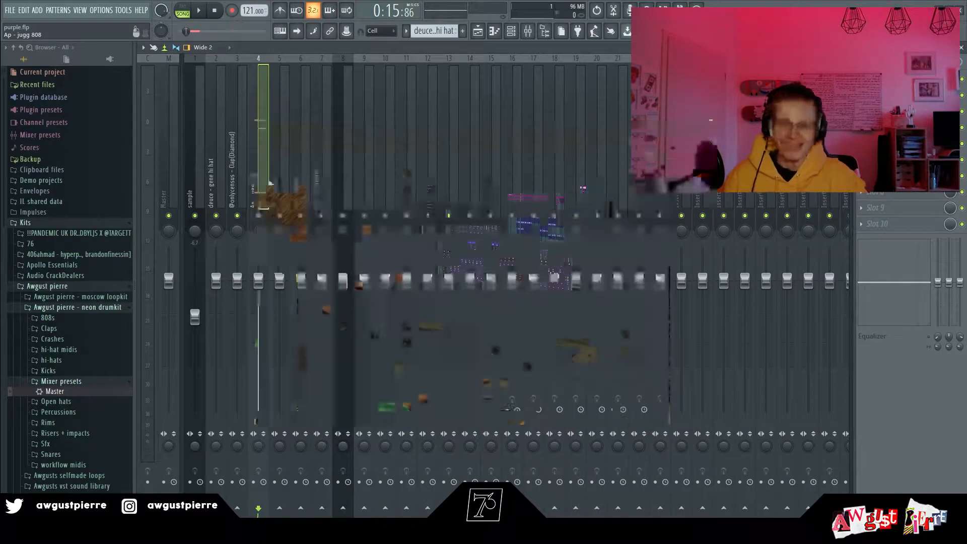
left_click(287, 177)
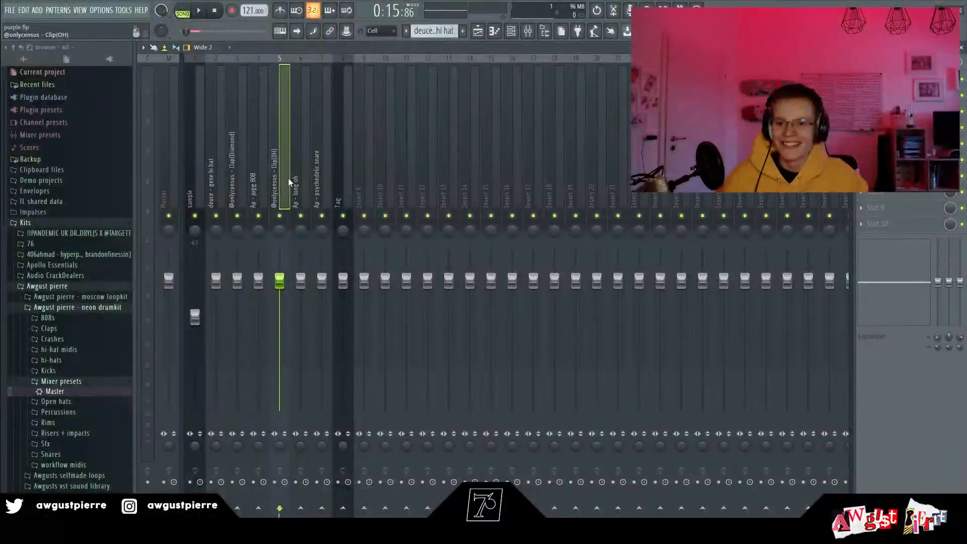
left_click(368, 184)
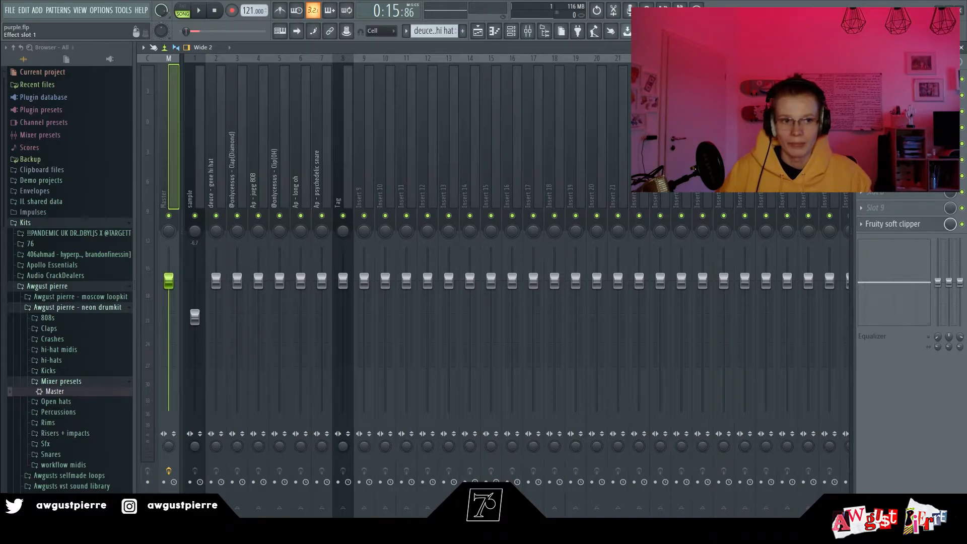
Inspect the master track's Fruity Parametric EQ 2, Fruity Parametric EQ and Fruity Soft Clipper settings
left_click(897, 79)
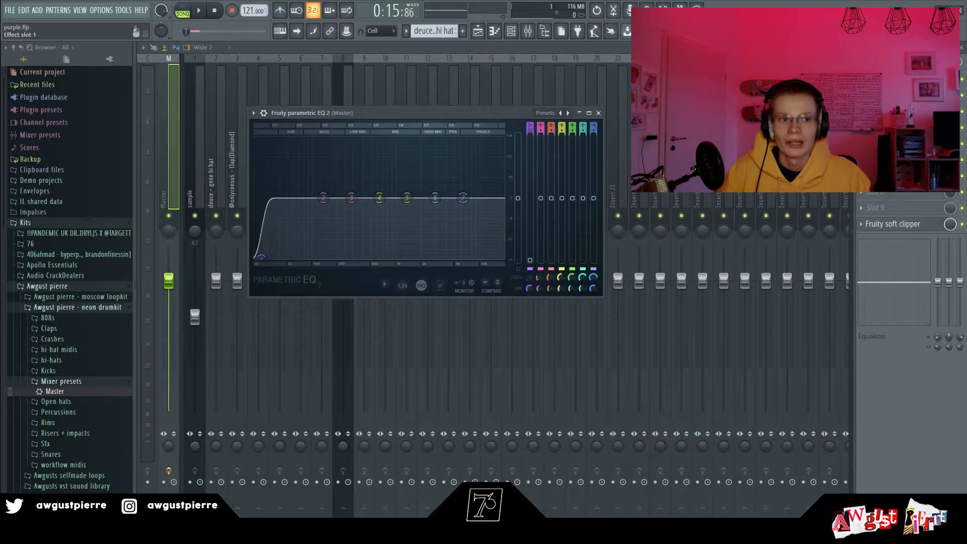
left_click(897, 95)
left_click(897, 95)
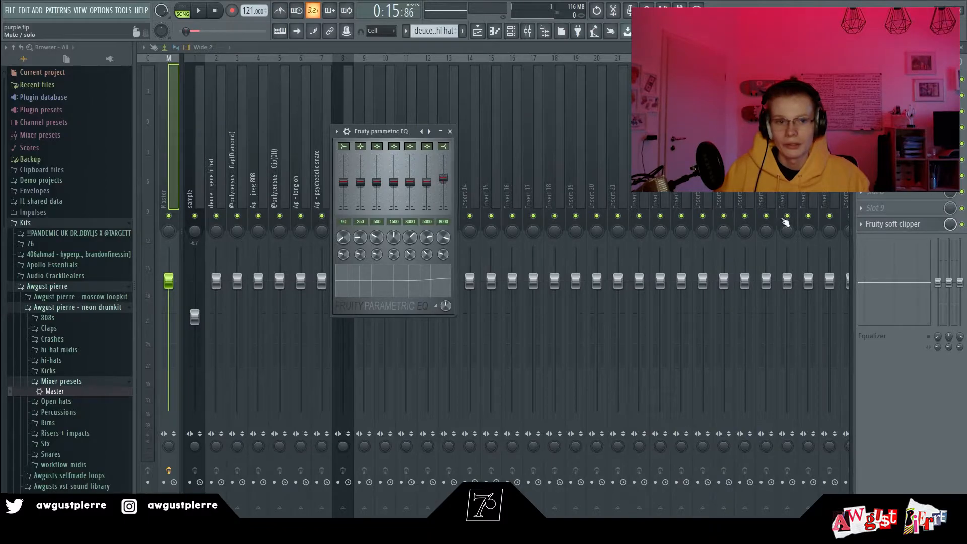
left_click(907, 227)
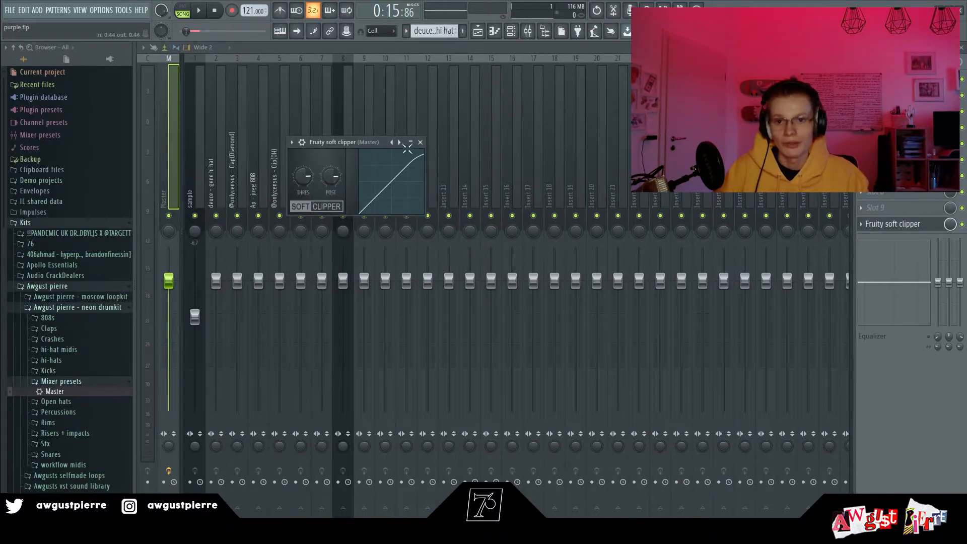
left_click(420, 142)
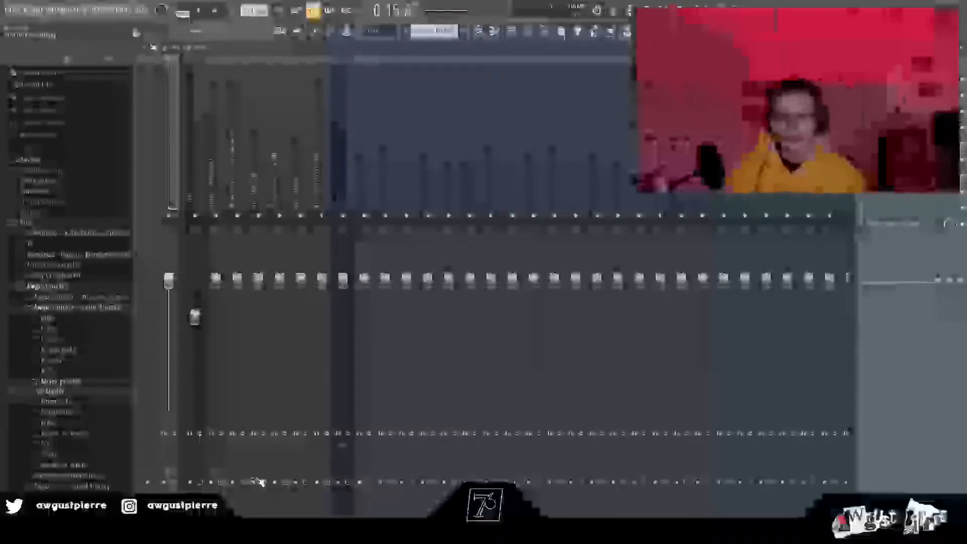
Pull the faders of all mixer tracks from sample through Tag down to silence together
left_click_drag(217, 202, 345, 202)
left_click_drag(326, 284, 324, 411)
left_click(303, 201)
left_click(263, 204)
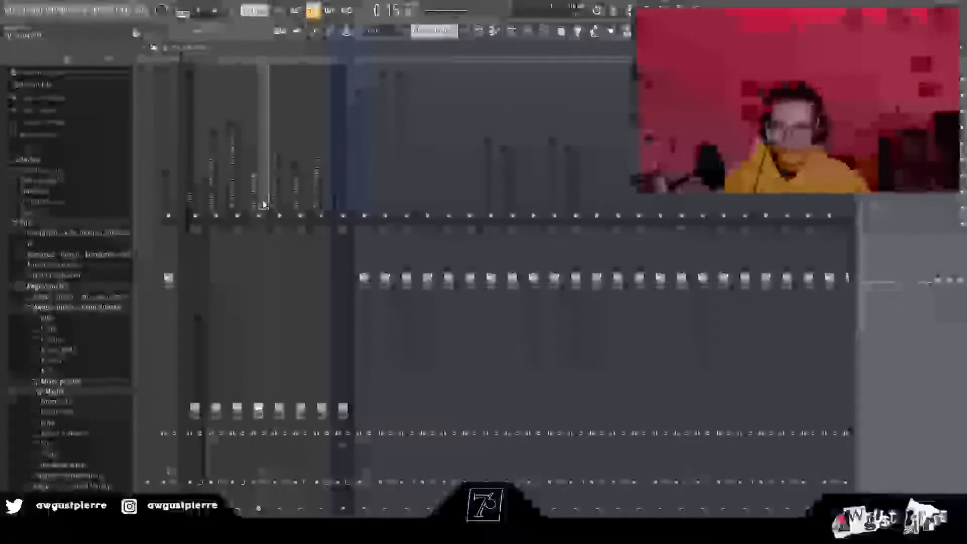
left_click(213, 186)
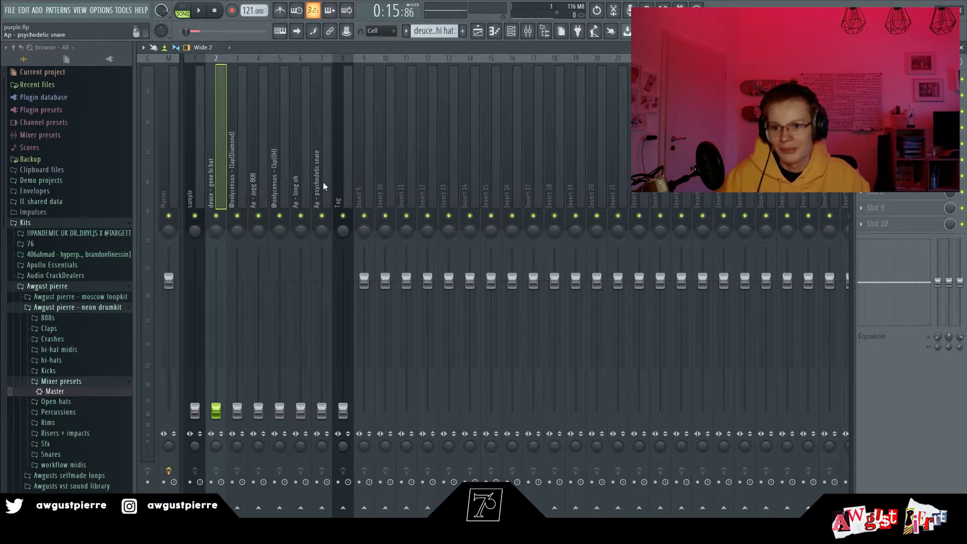
left_click(234, 149)
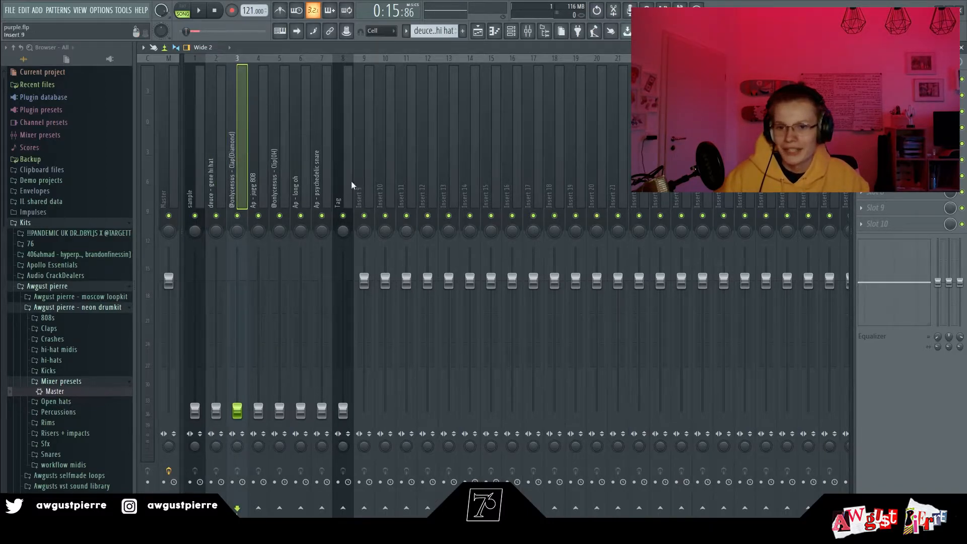
left_click(268, 191)
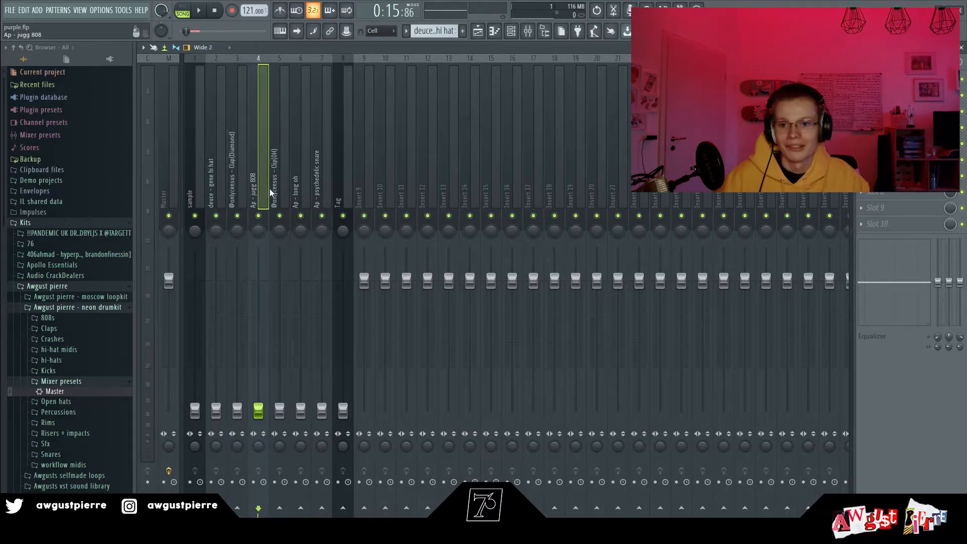
left_click(273, 199)
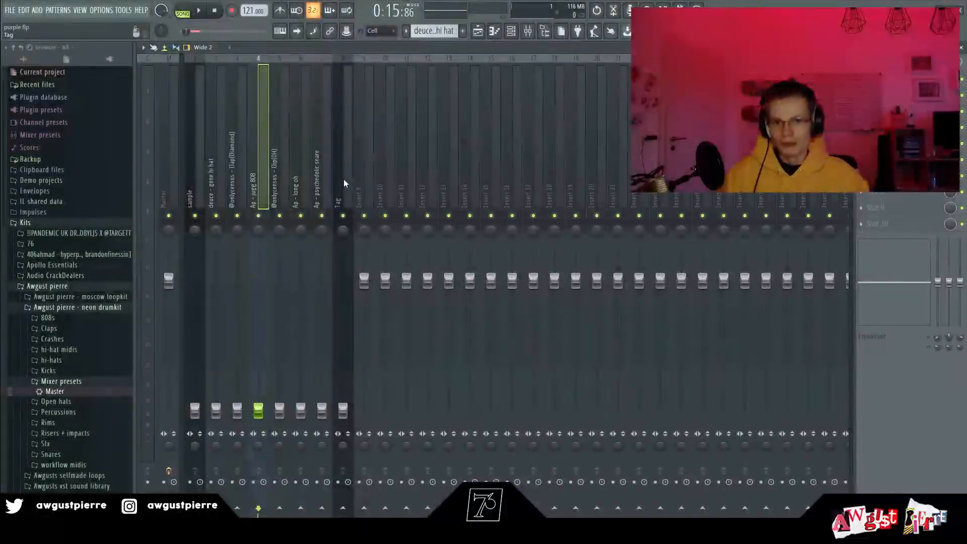
left_click(367, 160)
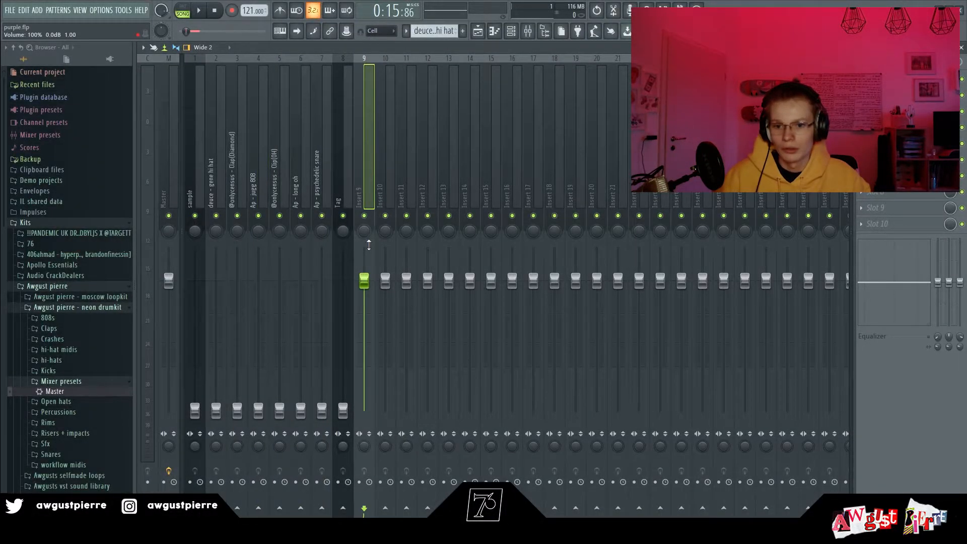
Raise the jugg 808 mixer fader to about -1.2 dB and the Clap(Diamond) fader to about -3.3 dB during playback
left_click(267, 164)
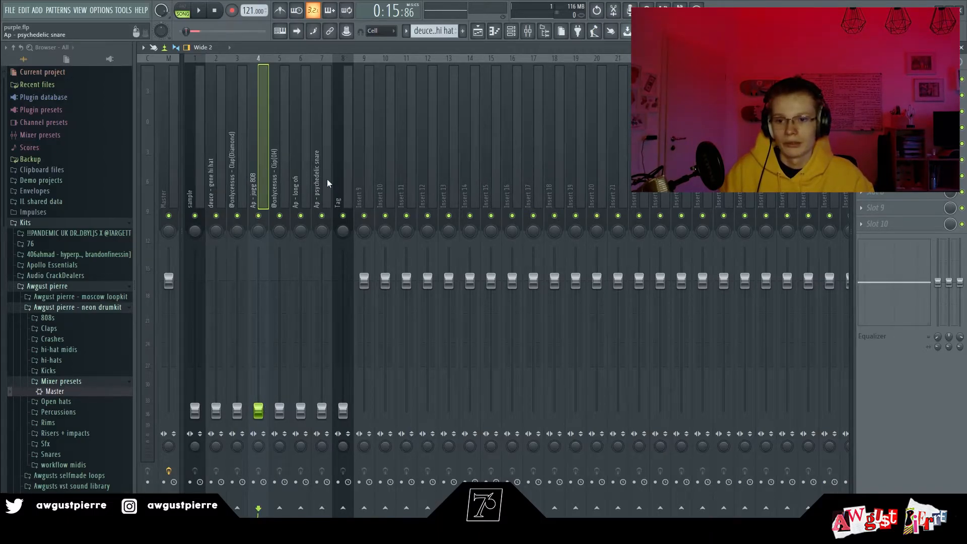
left_click_drag(262, 415, 259, 290)
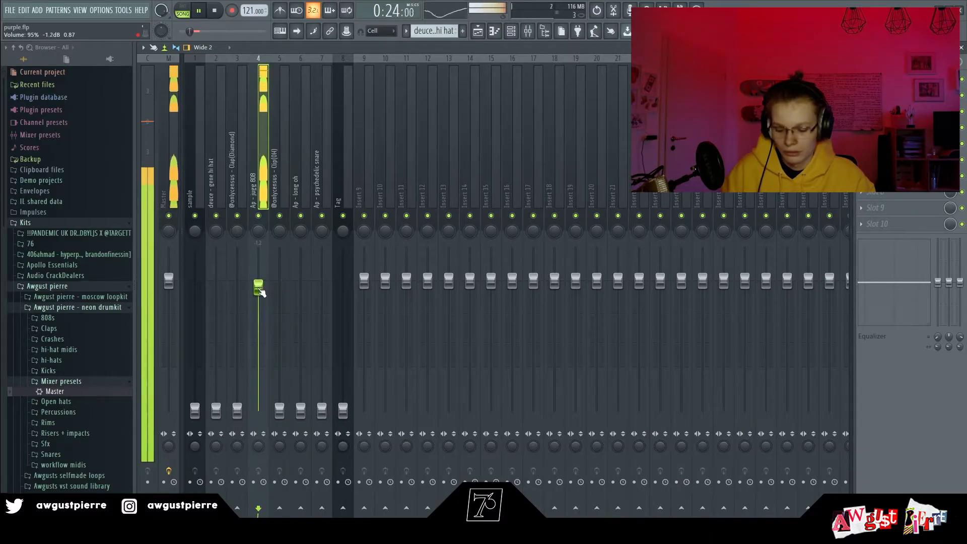
left_click(237, 411)
left_click_drag(237, 411, 239, 302)
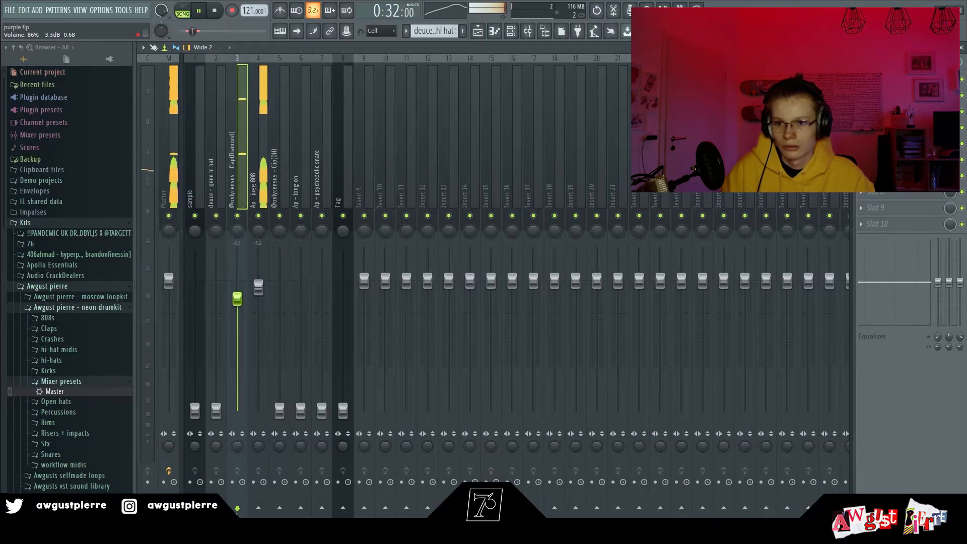
Raise the gene hi hat mixer fader to about -7 dB and the Clip(OH) fader to about -8.9 dB
left_click_drag(222, 414, 222, 323)
left_click_drag(280, 411, 281, 333)
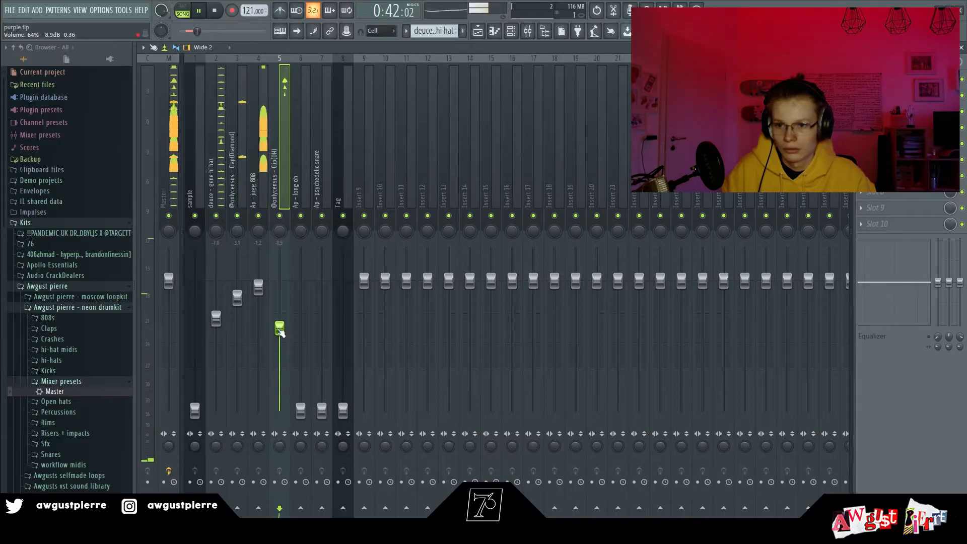
Raise the long oh mixer fader to about -4.3 dB and lower the jugg 808 fader to about -1.7 dB
left_click_drag(301, 410, 258, 290)
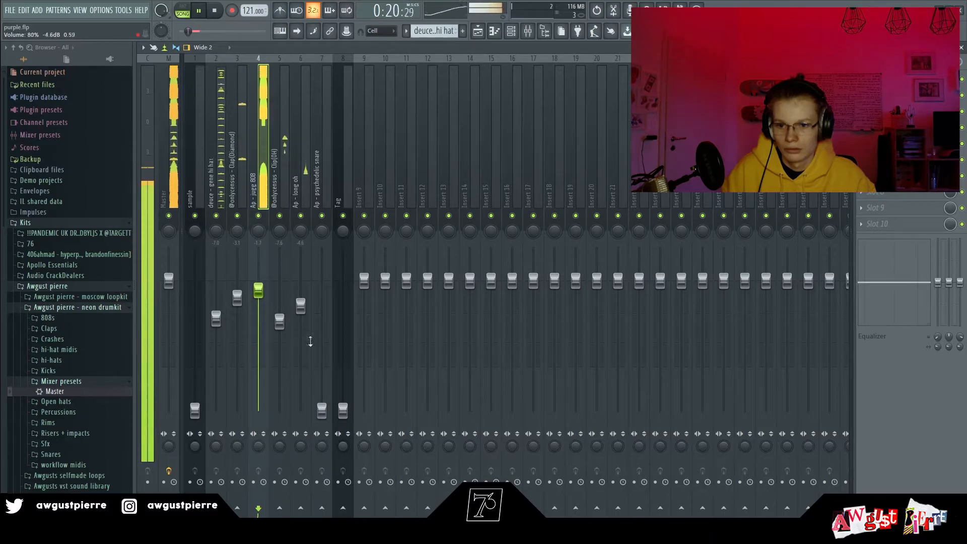
left_click(301, 305)
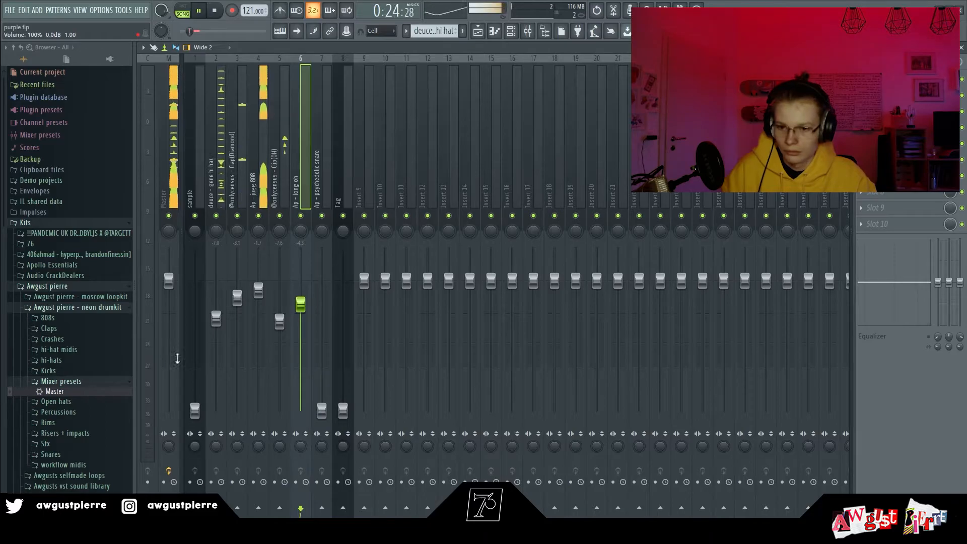
Restart playback, raise the sample track's fader to about -10 dB against the drums, and stop playback
left_click(195, 411)
key("space")
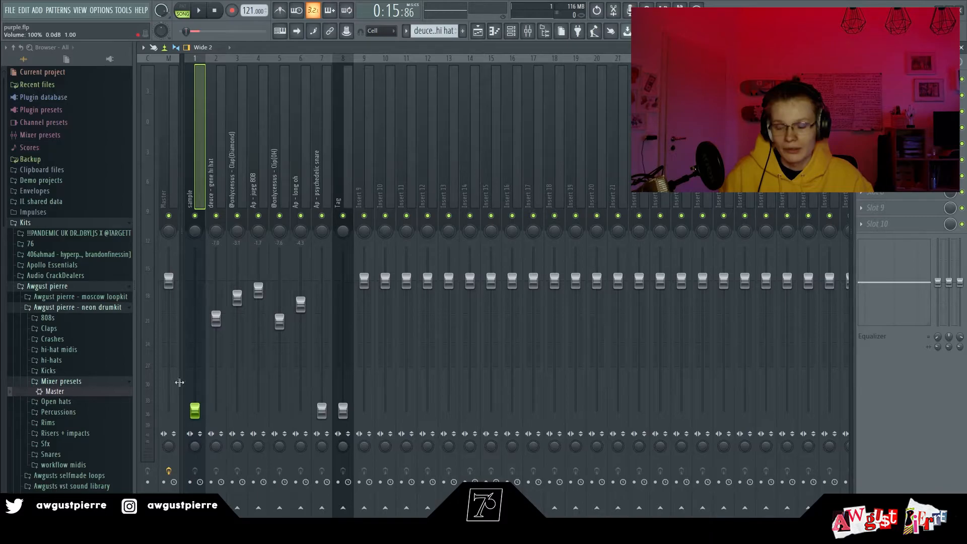
key("space")
left_click_drag(195, 411, 195, 334)
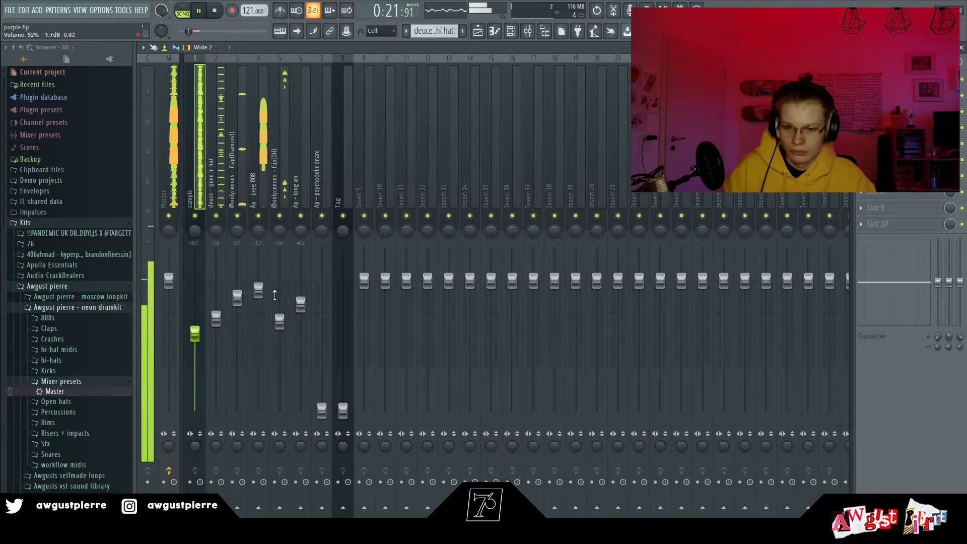
key("space")
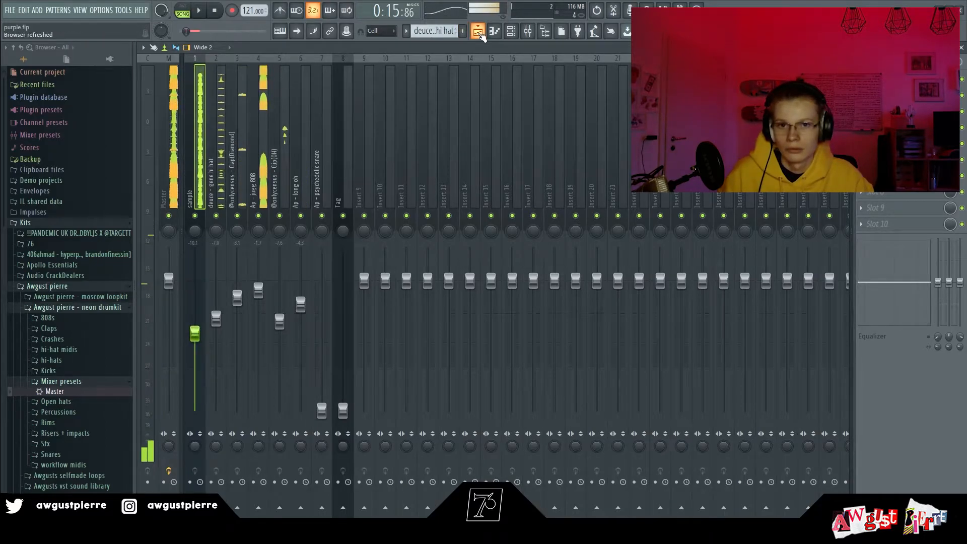
Set the playlist's playback selection to bars 25 to 41 and return to the mixer
left_click(478, 31)
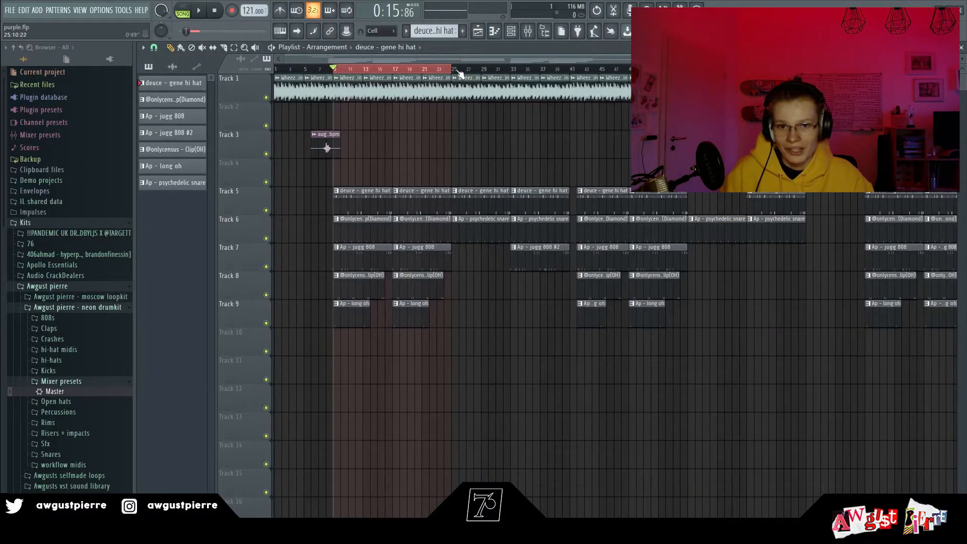
left_click_drag(455, 74, 569, 74)
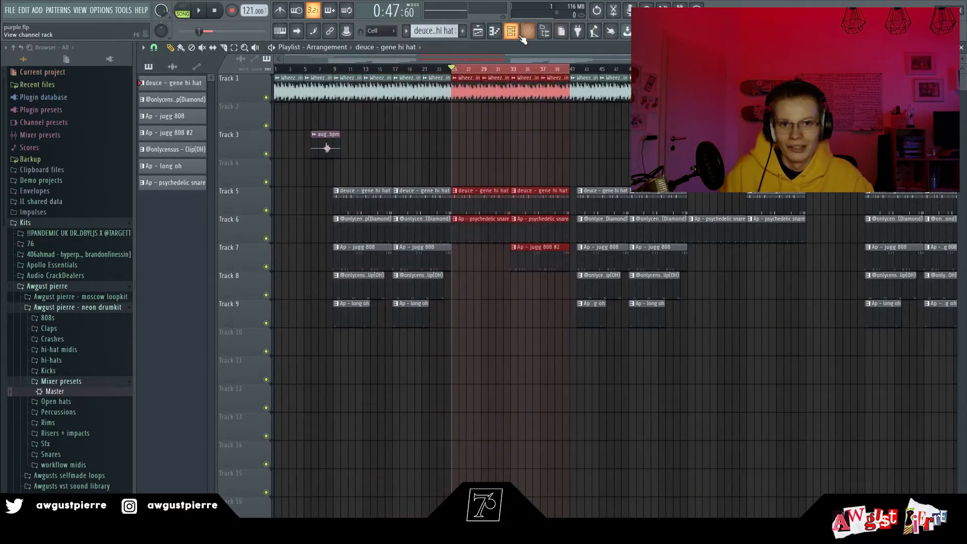
left_click(524, 33)
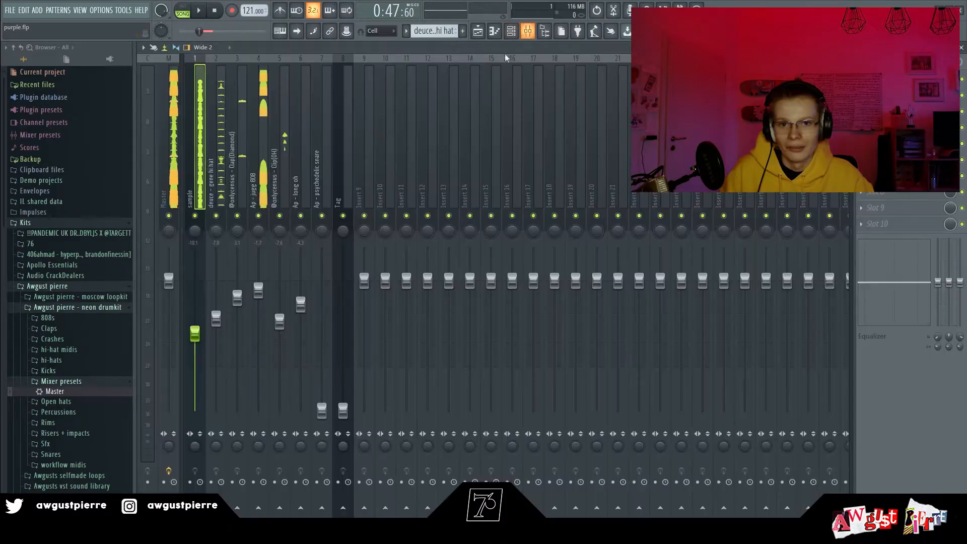
Raise the psychedelic snare mixer fader to about -1.8 dB and play the selected section
left_click(320, 179)
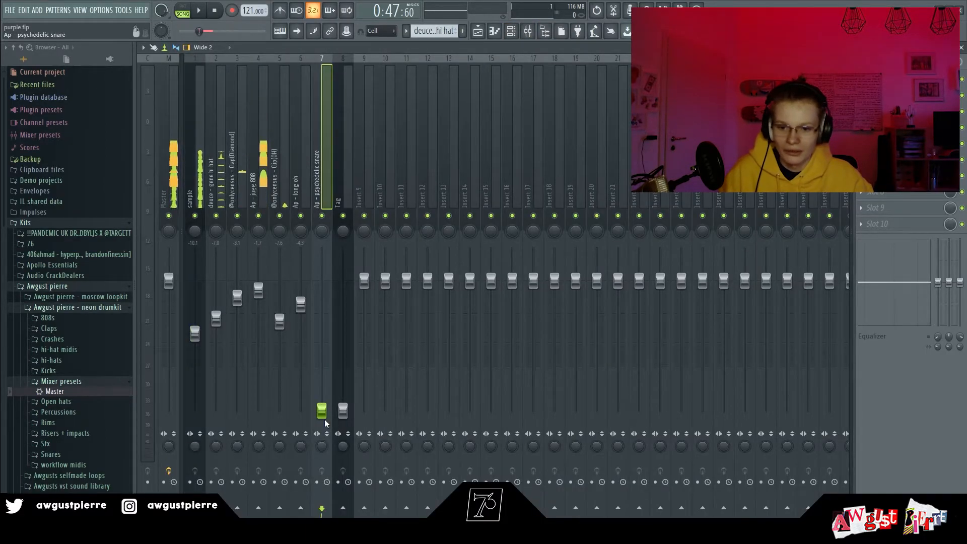
left_click(478, 31)
left_click(529, 31)
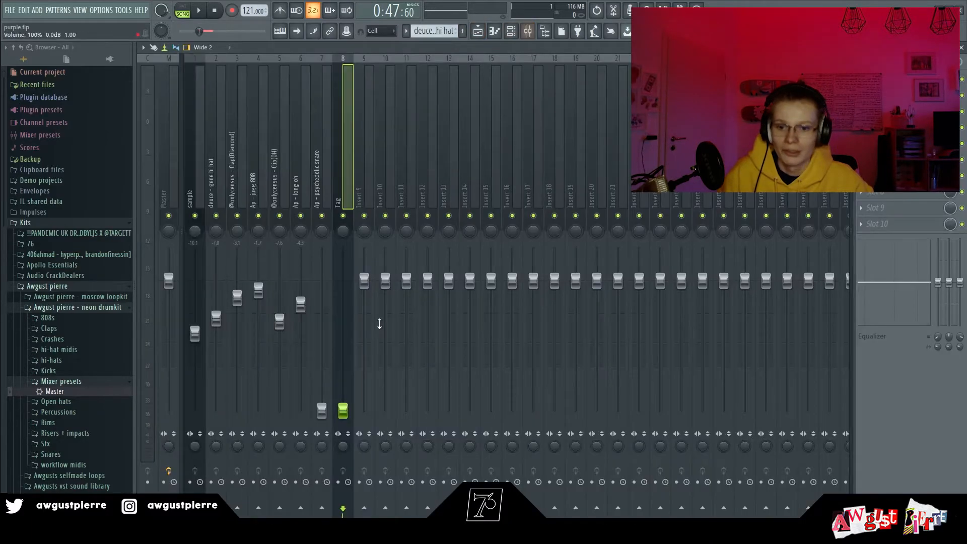
left_click(324, 197)
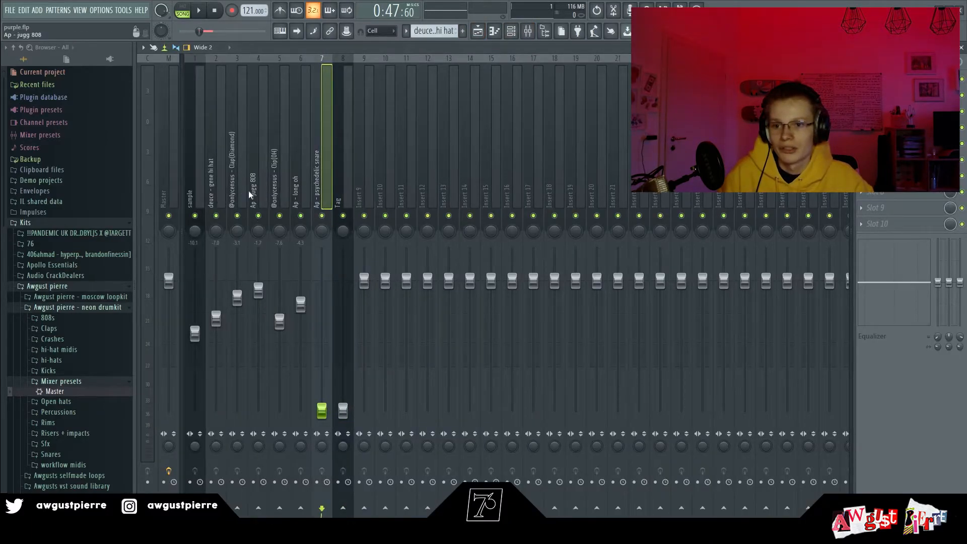
left_click_drag(329, 418, 323, 290)
key("space")
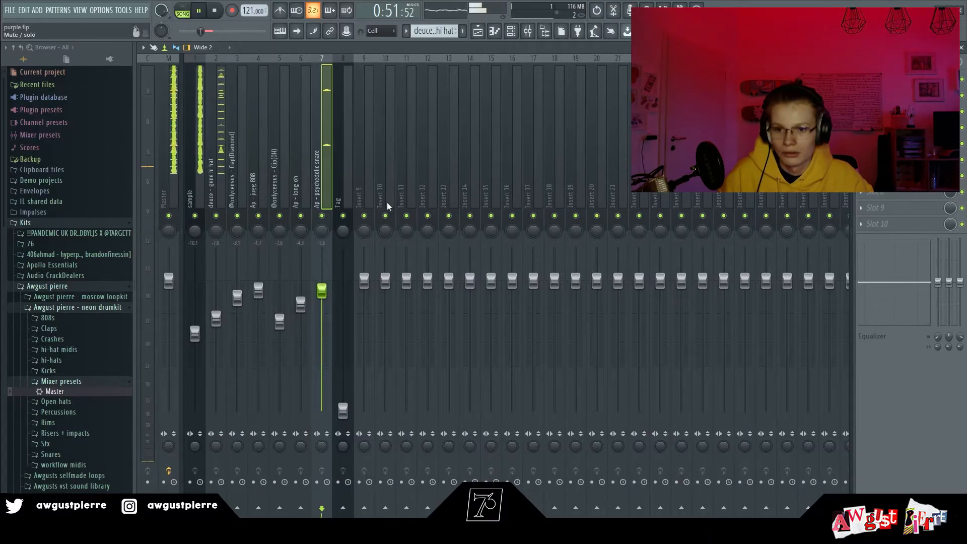
Boost the psychedelic snare track's mid EQ band at about 3.6 kHz and its high band at about 7.4 kHz
key("space")
left_click_drag(953, 280, 951, 279)
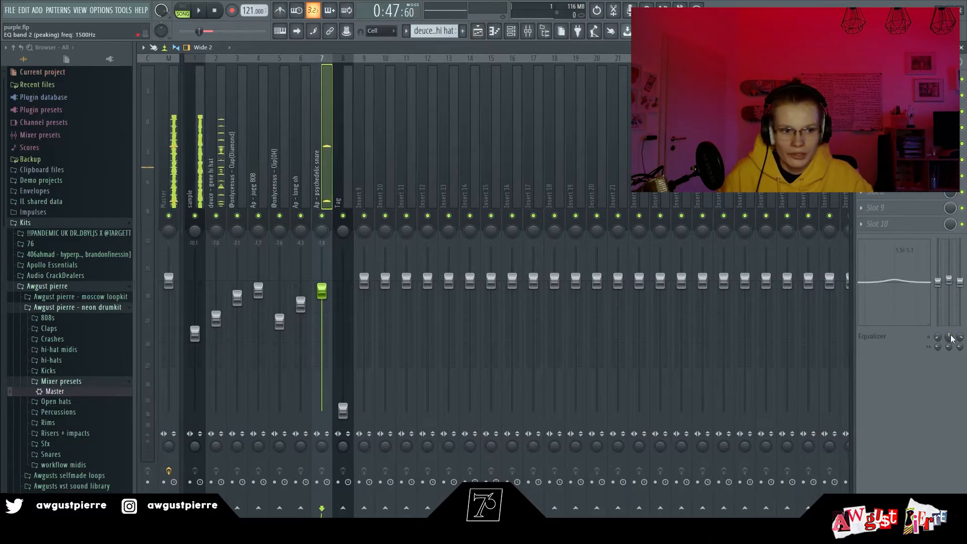
left_click_drag(949, 337, 949, 330)
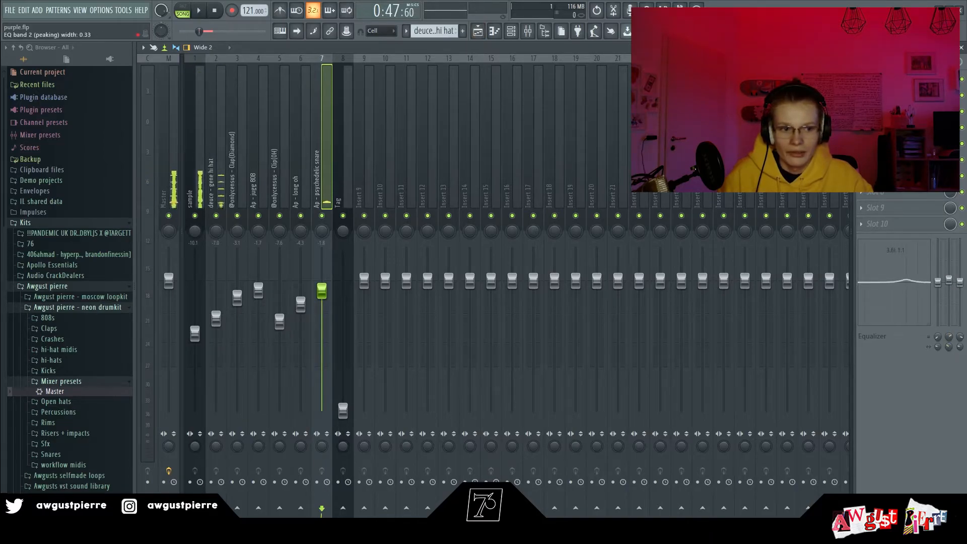
key("space")
left_click_drag(960, 282, 950, 280)
left_click_drag(961, 337, 961, 335)
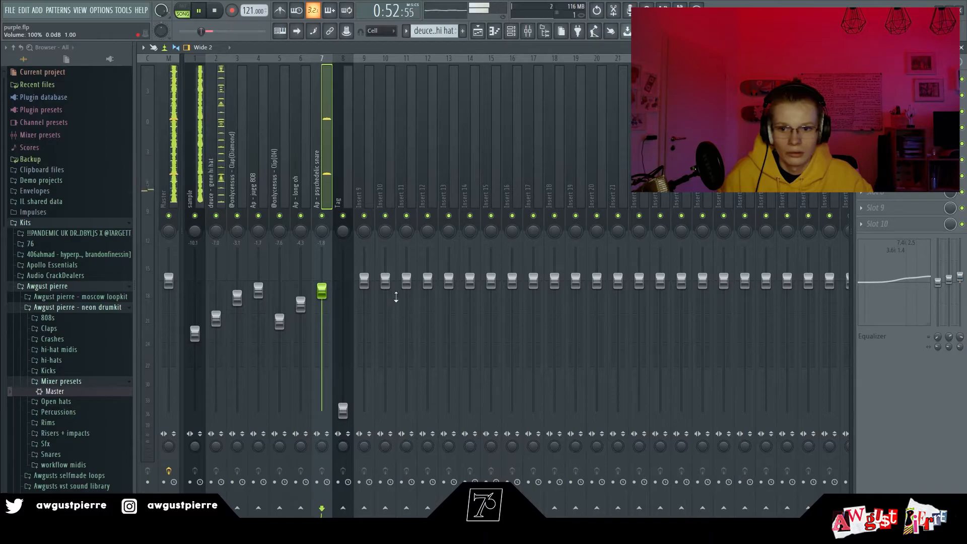
Lower the psychedelic snare fader to about -4.1 dB during playback and stop playback
left_click_drag(321, 291, 321, 297)
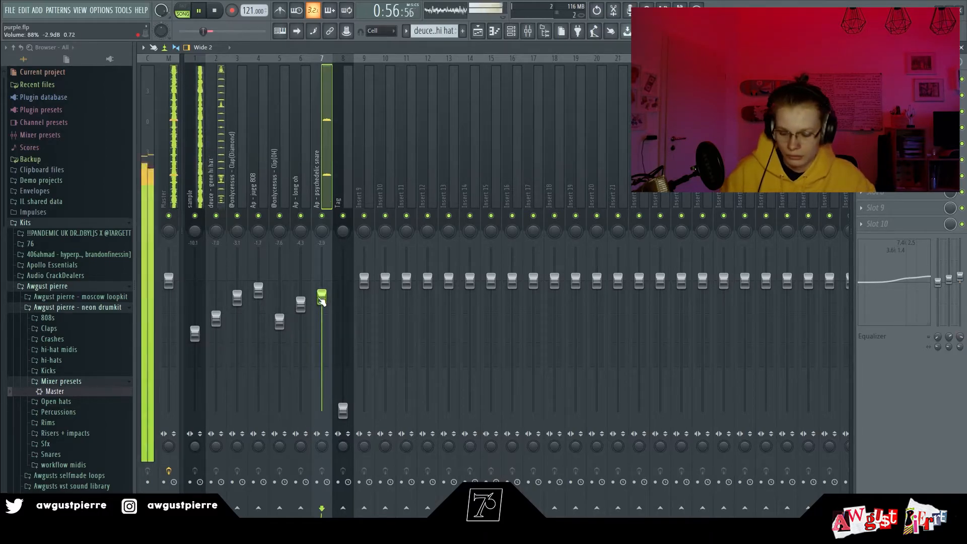
left_click_drag(320, 304, 320, 311)
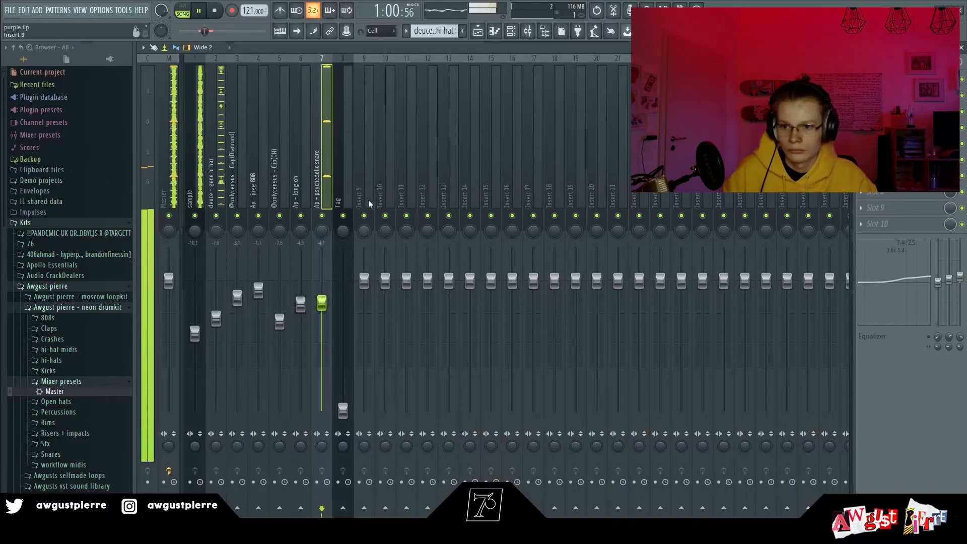
key("space")
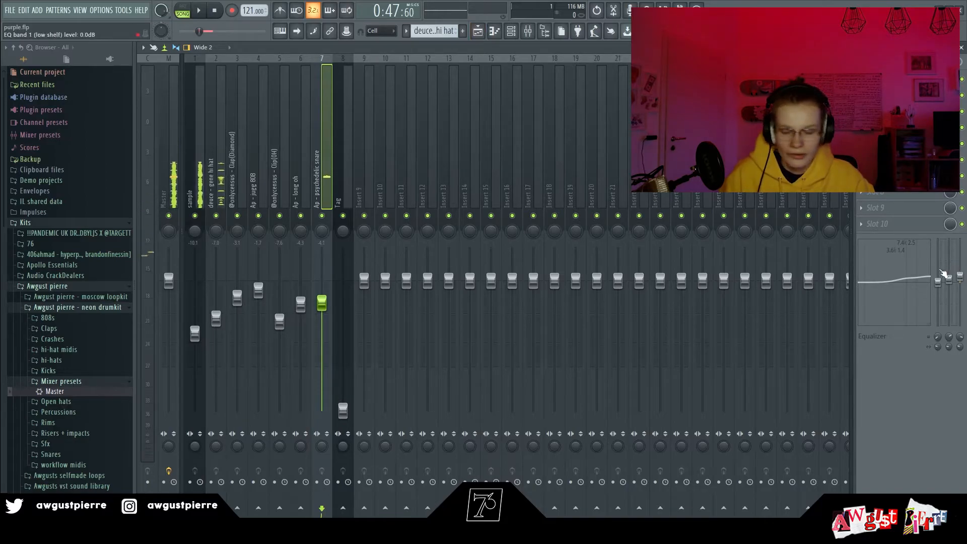
Clear the playlist's time selection, move the song position to about bar 7, and reset the Tag mixer fader to its default 0 dB
key("F5")
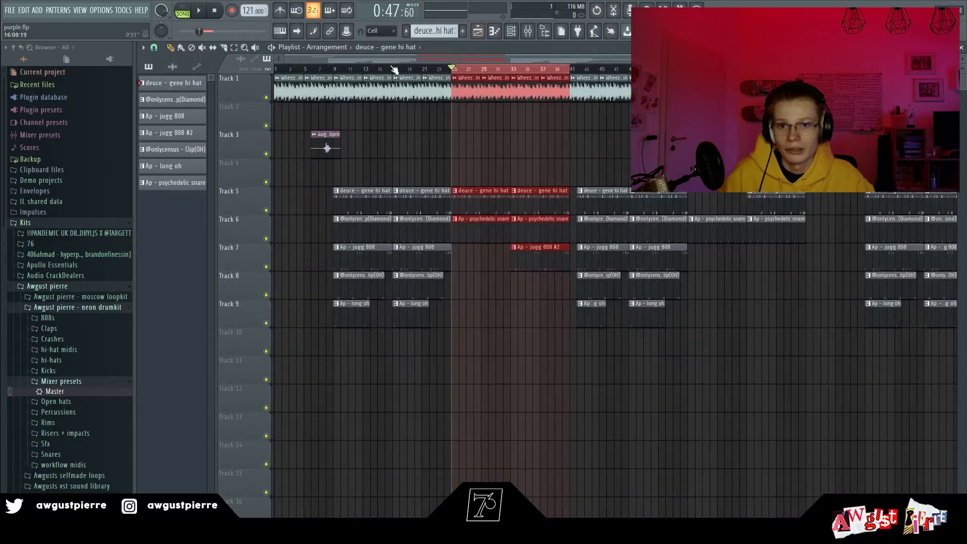
double_click(323, 69)
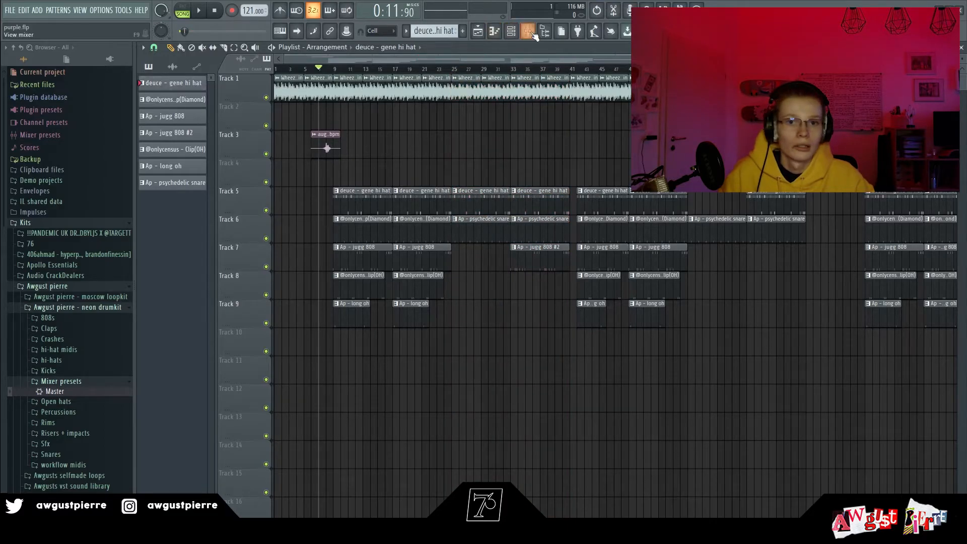
left_click(529, 33)
right_click(344, 411)
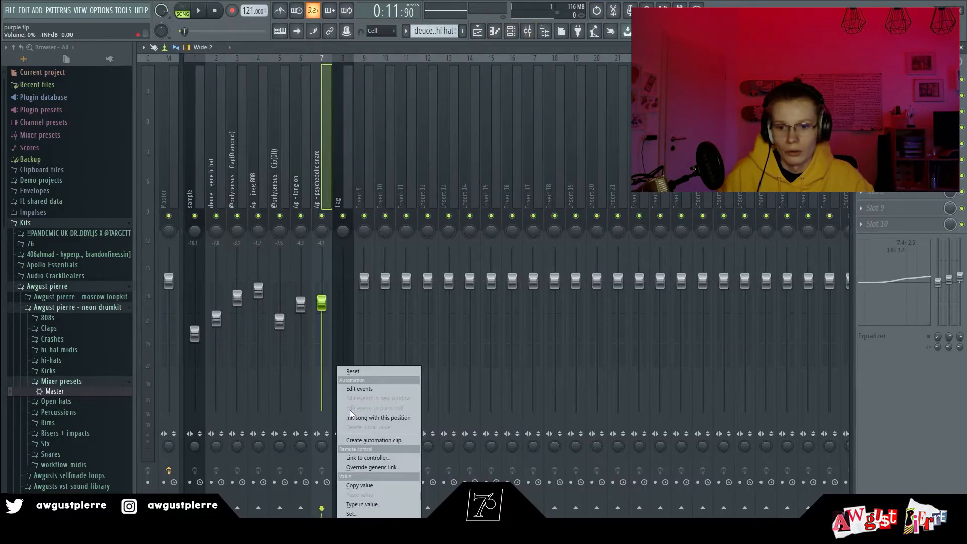
left_click(352, 371)
Check the Tag and sample mixer tracks and select the Master track to show its effects chain
left_click(347, 172)
left_click(200, 185)
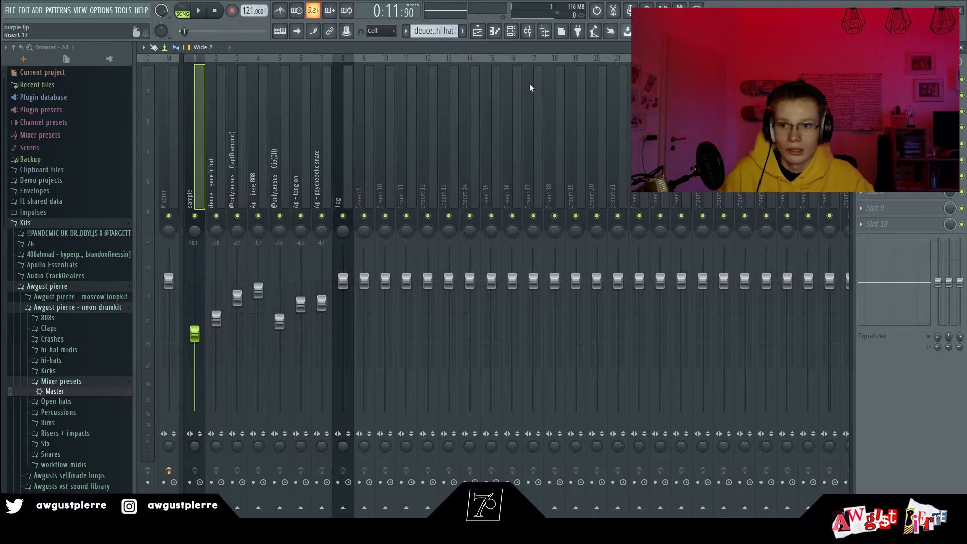
left_click(163, 195)
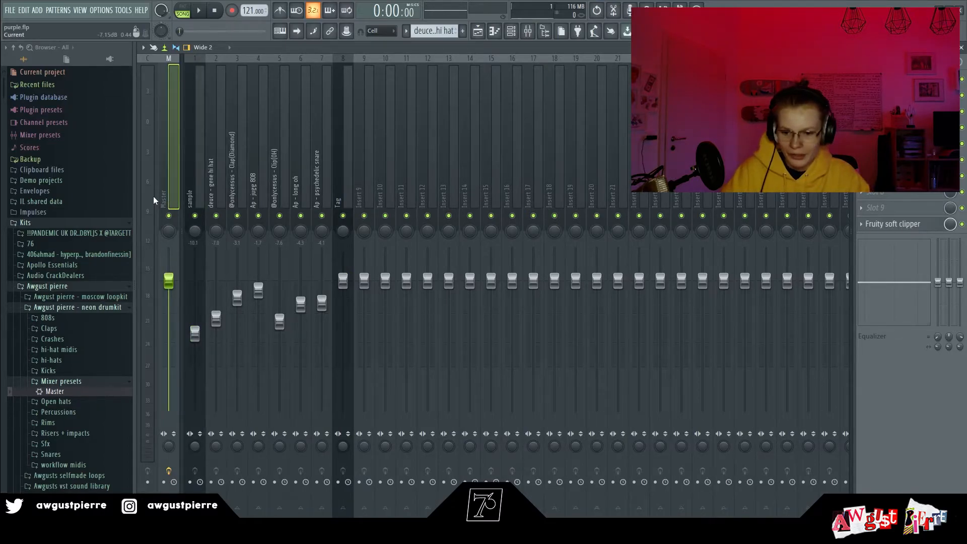